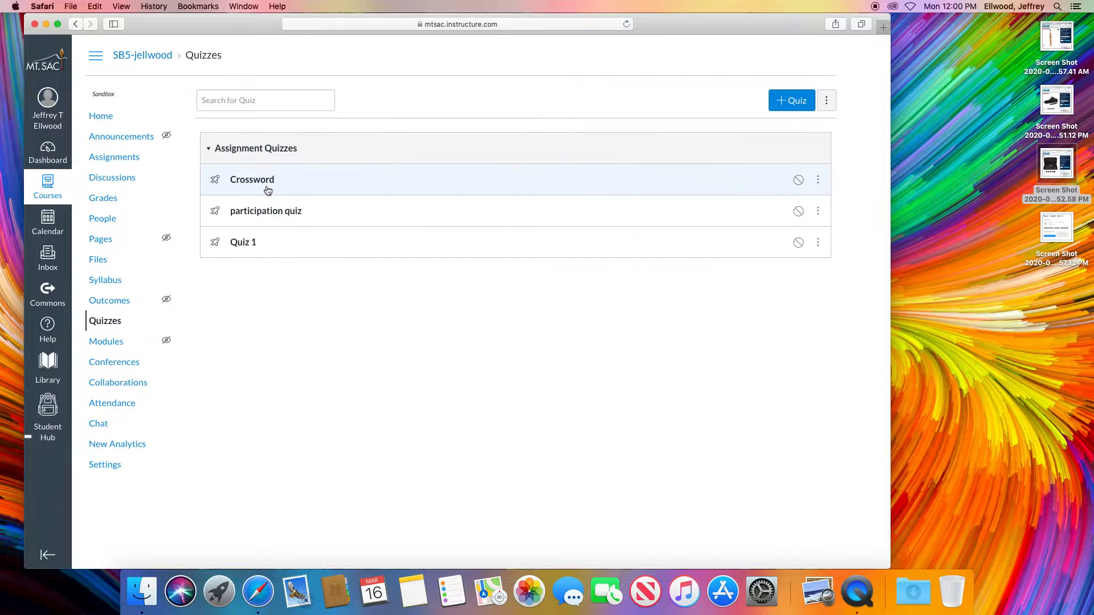
# Create a course question bank named 1920s and keep that name
pyautogui.click(826, 104)
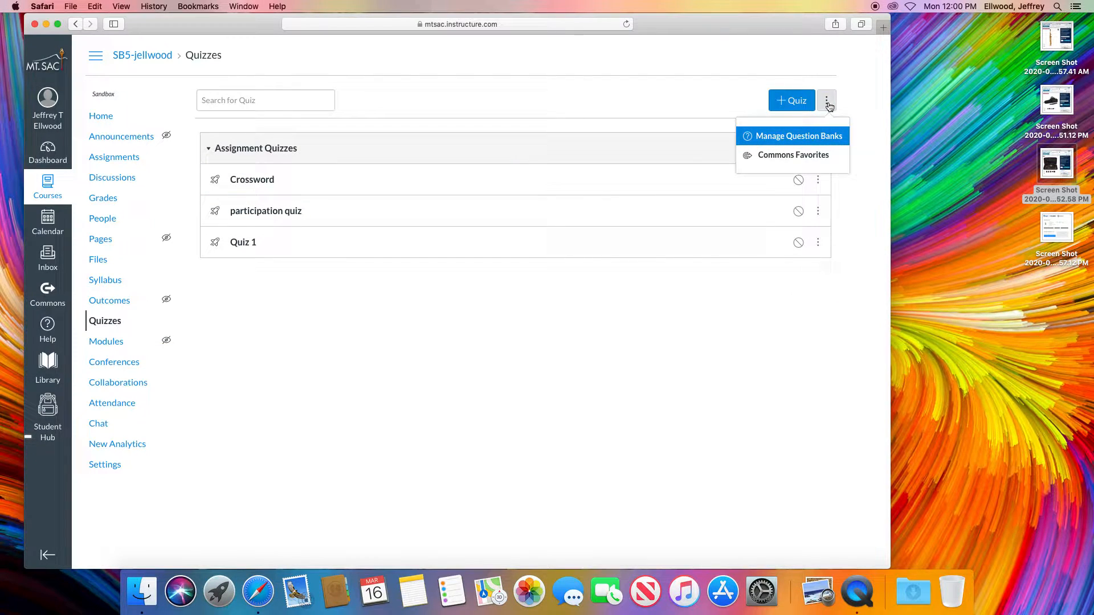
pyautogui.click(792, 136)
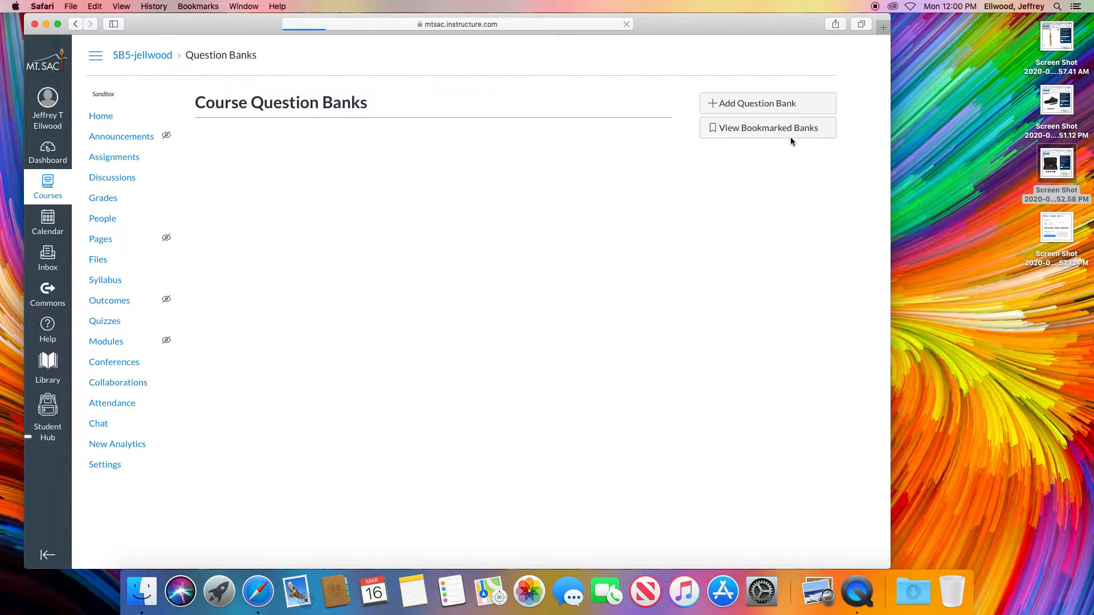
pyautogui.click(725, 104)
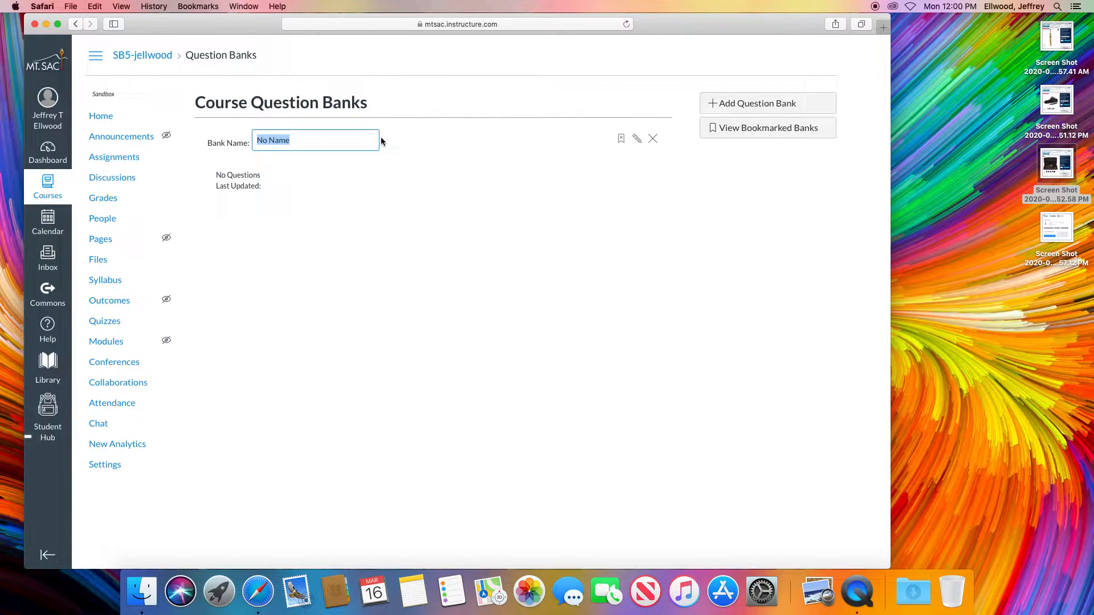
pyautogui.write('10')
pyautogui.write('920s')
pyautogui.press('Return')
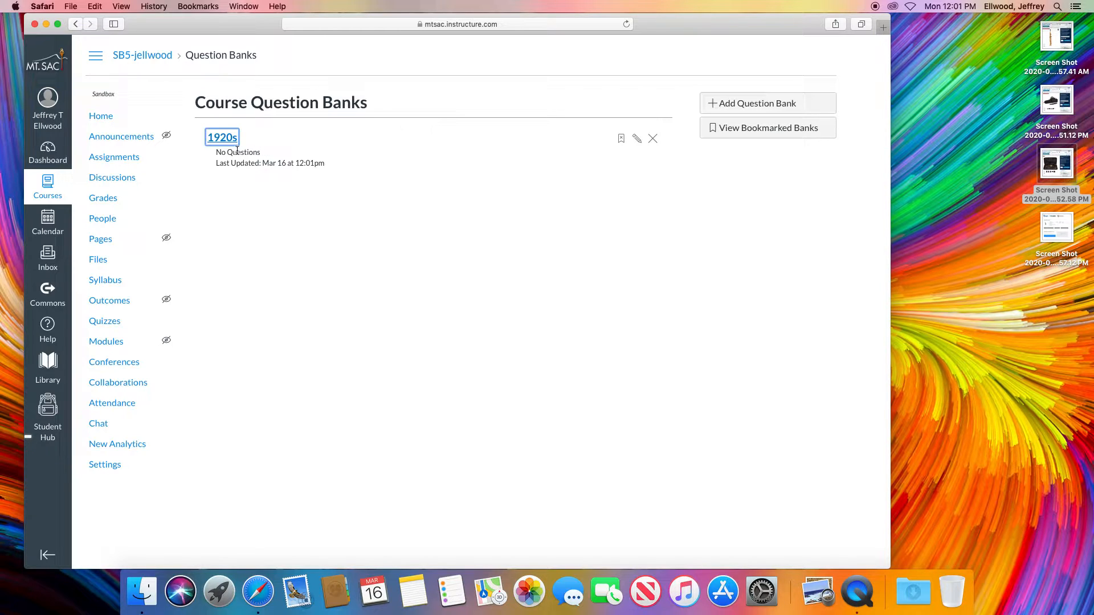
pyautogui.click(636, 140)
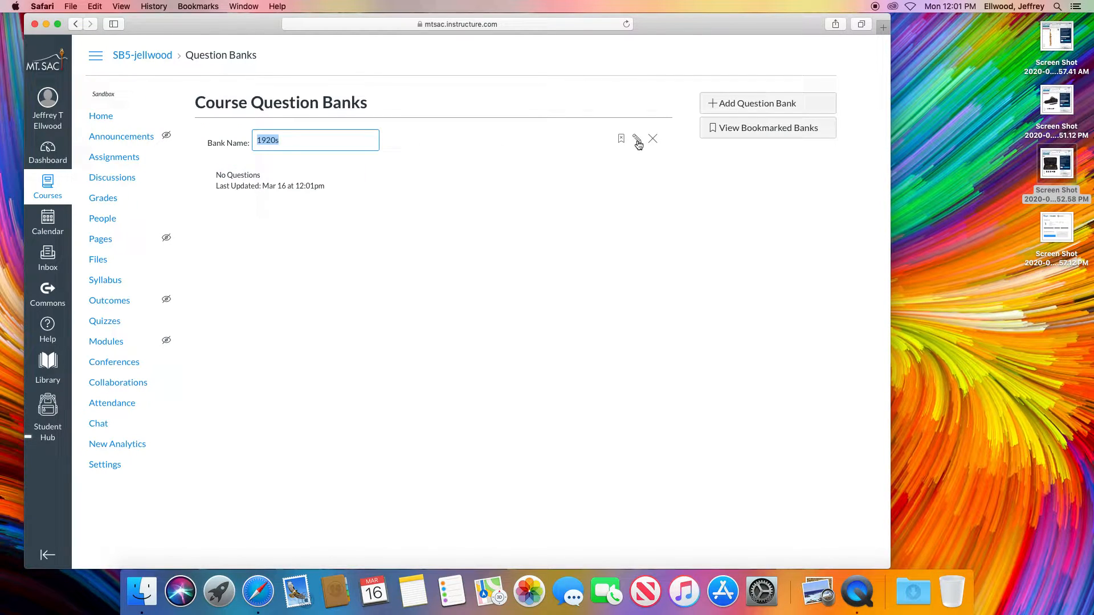
pyautogui.press('Return')
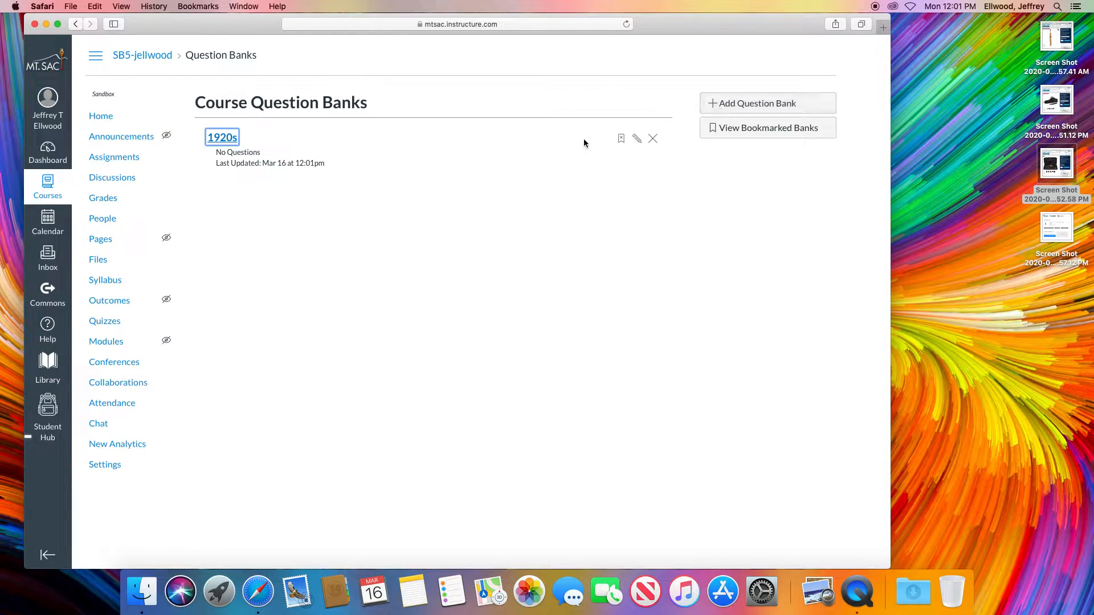
# Open the 1920s question bank and delete its two blank questions
pyautogui.click(225, 139)
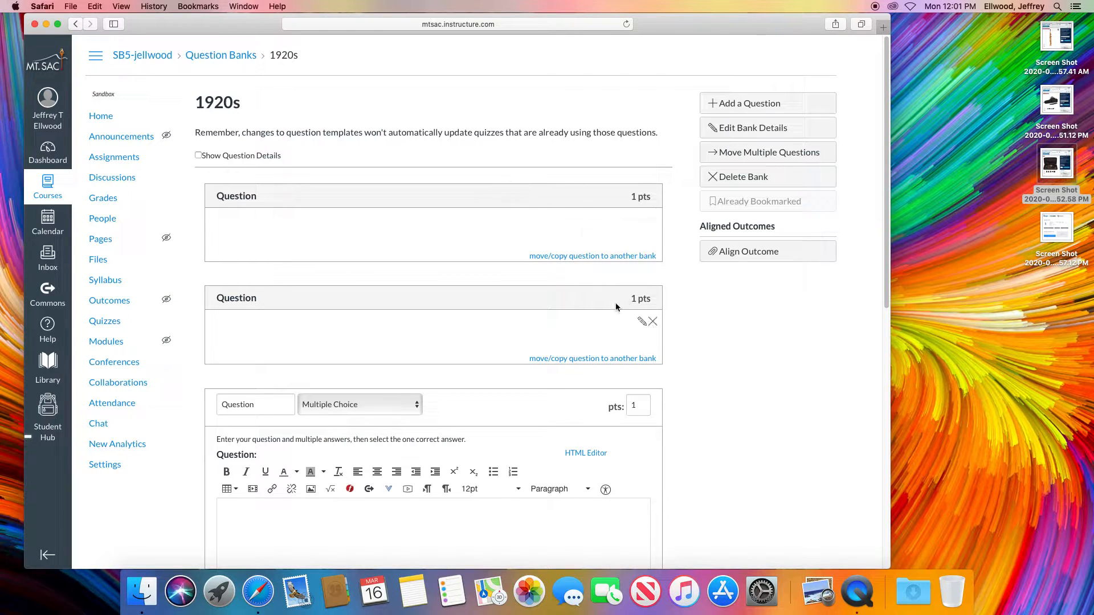
pyautogui.scroll(-10, 601, 318)
pyautogui.scroll(10, 600, 319)
pyautogui.click(652, 322)
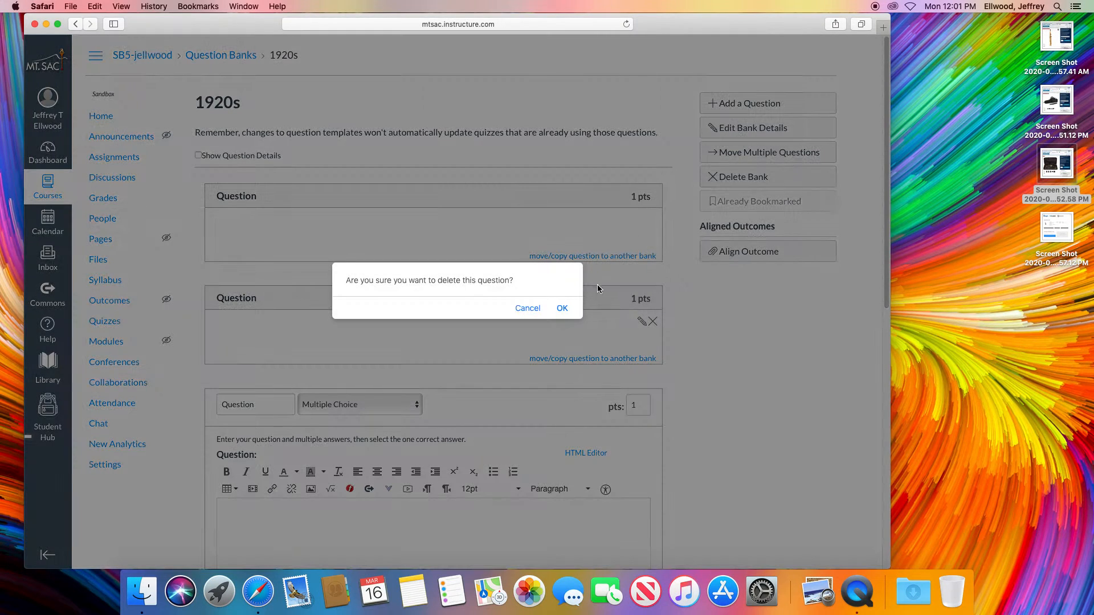
pyautogui.click(561, 308)
pyautogui.click(653, 219)
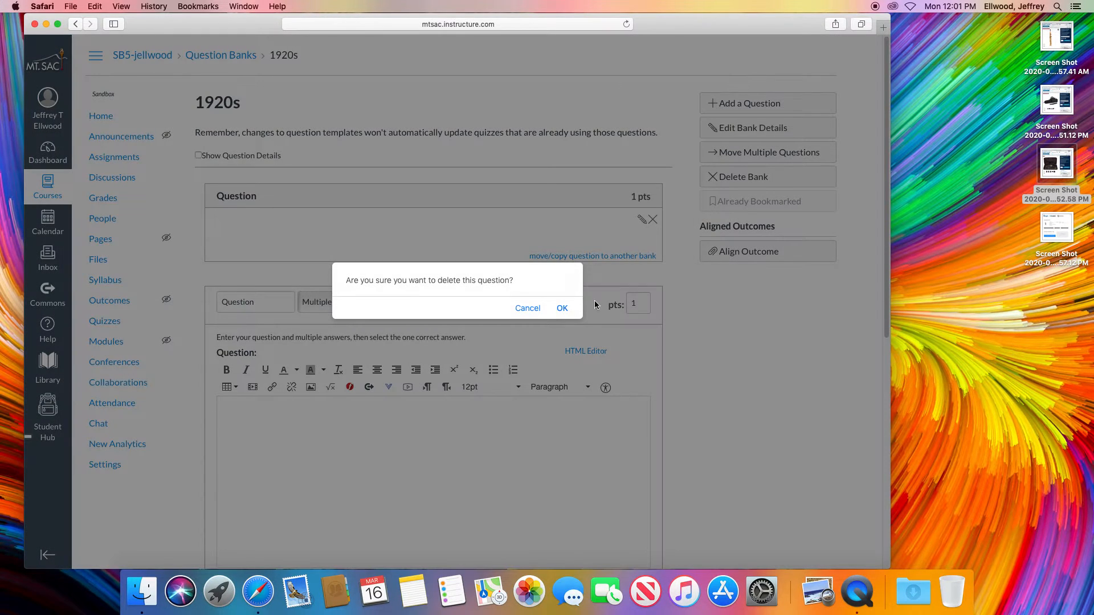
pyautogui.click(562, 308)
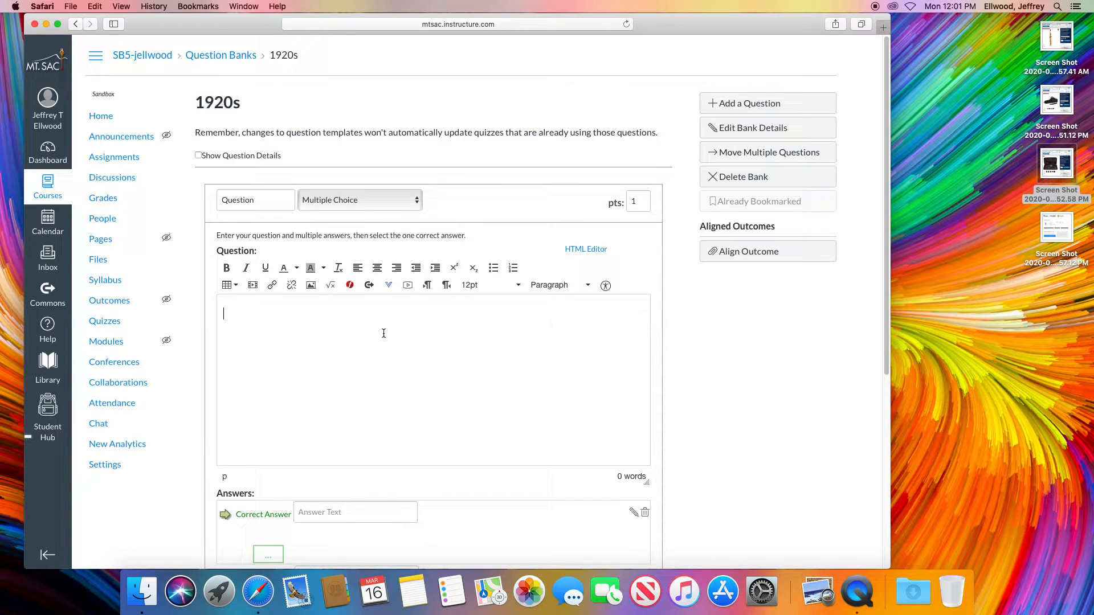
# Save the multiple-choice question "How are you" with answers Good, Not good and fine, marking fine as correct
pyautogui.write('How are you')
pyautogui.scroll(-5, 394, 438)
pyautogui.click(335, 209)
pyautogui.write('Good')
pyautogui.click(335, 272)
pyautogui.write('Not good')
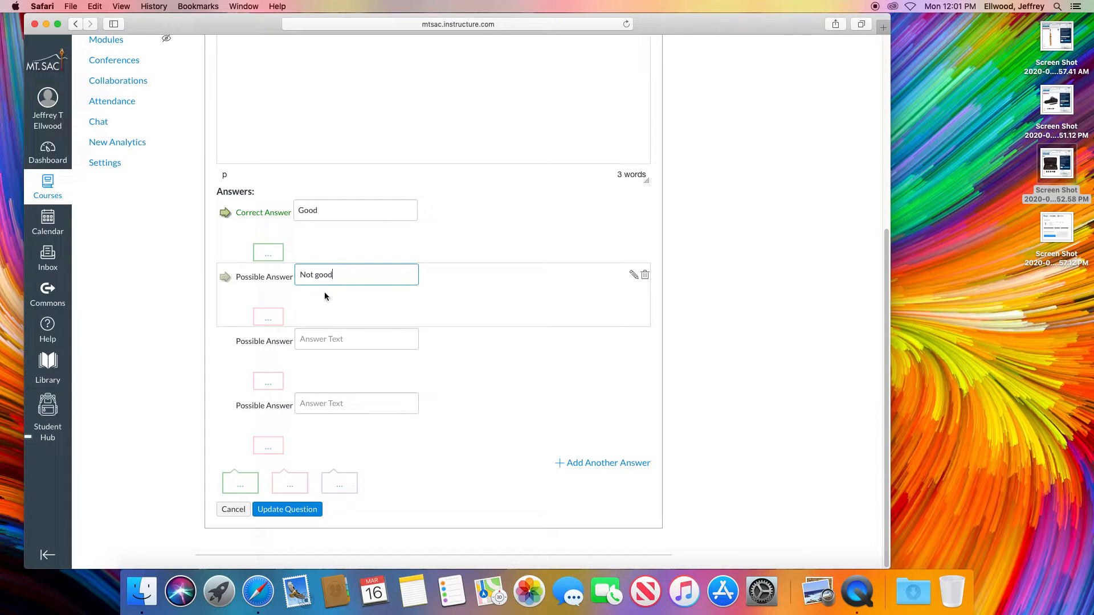
pyautogui.click(313, 340)
pyautogui.write('fine')
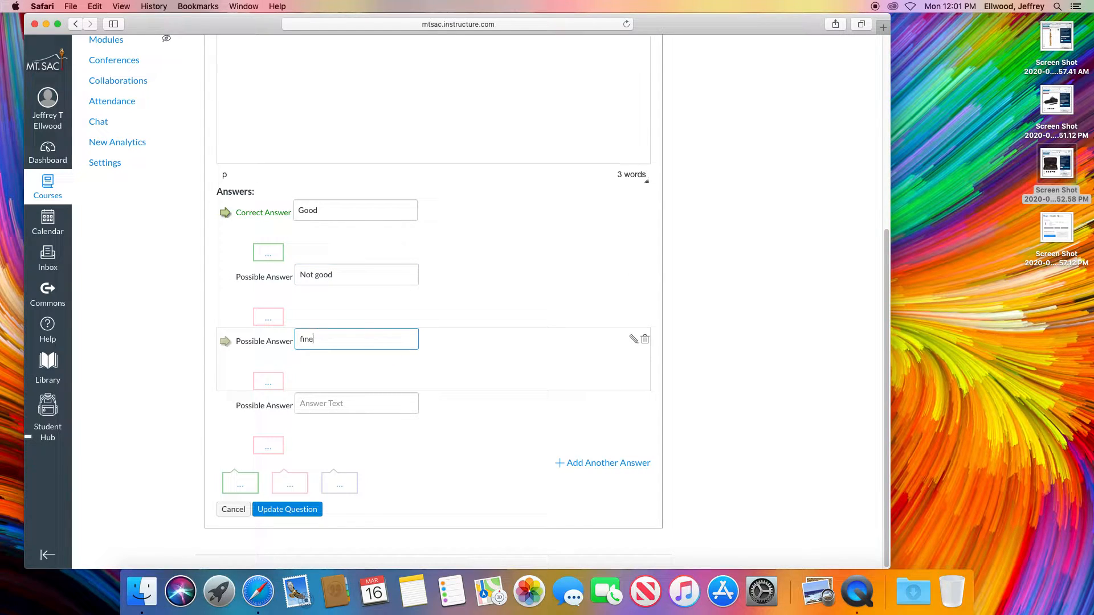
pyautogui.click(225, 342)
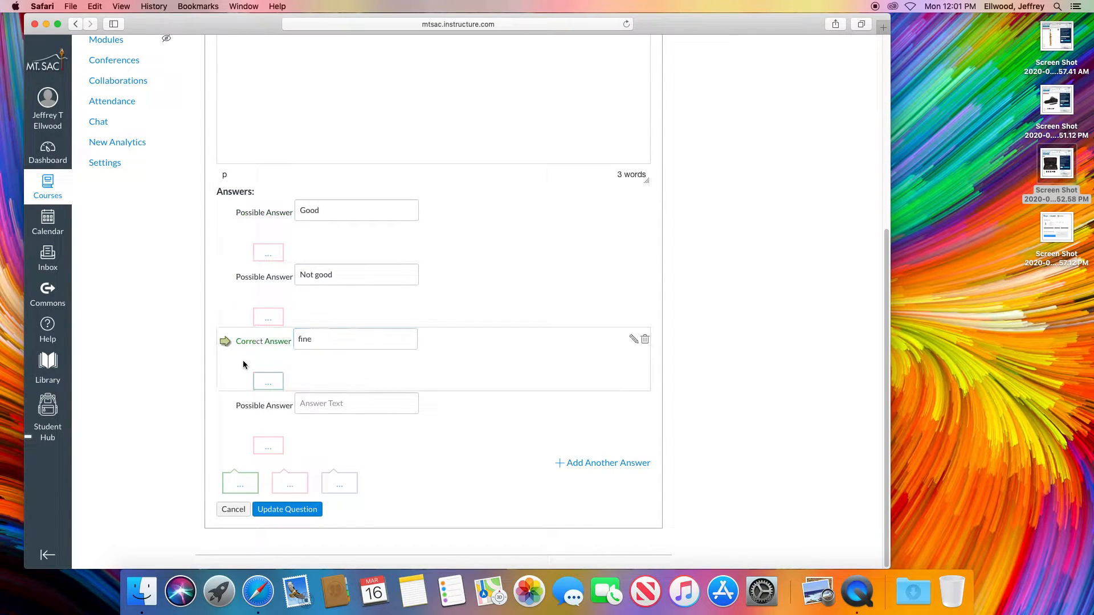
pyautogui.click(287, 508)
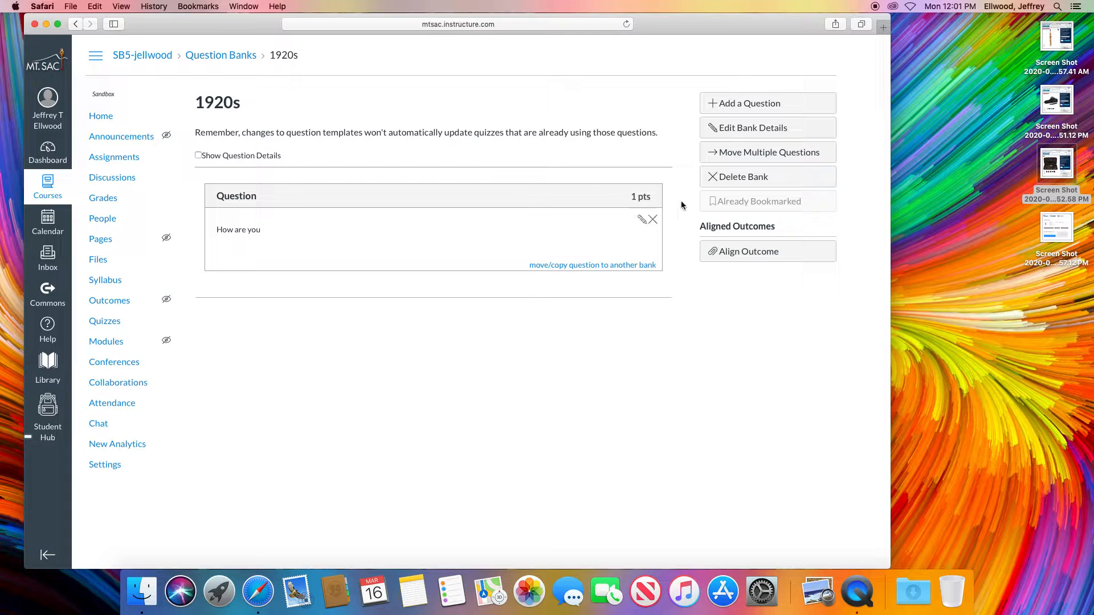
# Add another multiple-choice question to the bank with the text "How am I?"
pyautogui.click(788, 103)
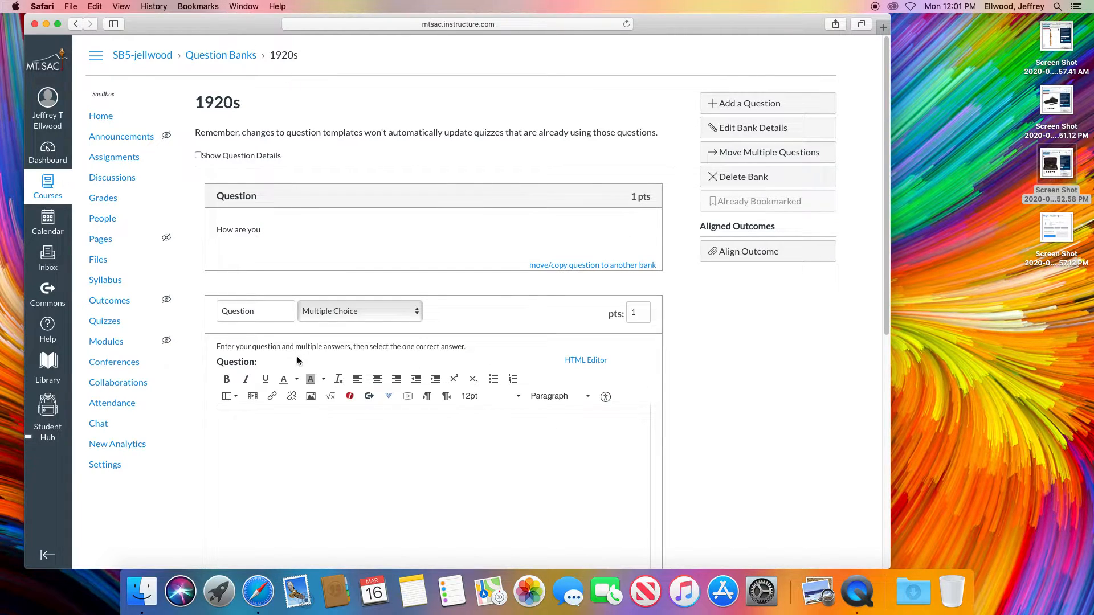
pyautogui.click(264, 313)
pyautogui.click(297, 455)
pyautogui.write('How am I?')
# Enter fine as the correct answer and not good and great as possible answers, and save the question
pyautogui.scroll(-3, 417, 442)
pyautogui.click(348, 467)
pyautogui.write('fine')
pyautogui.click(313, 531)
pyautogui.write('not')
pyautogui.scroll(-5, 310, 508)
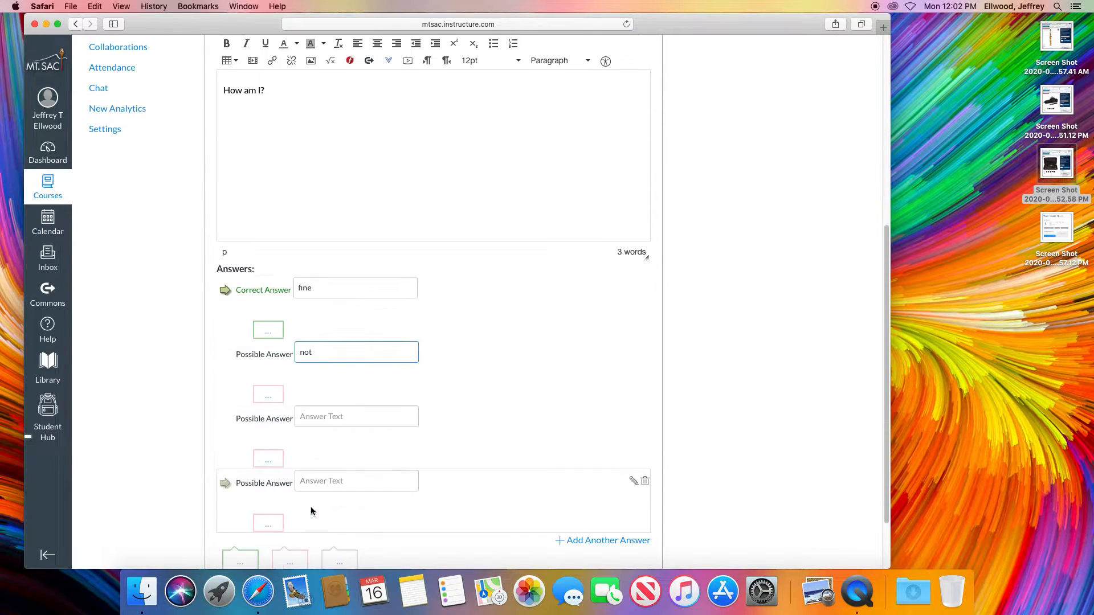
pyautogui.write('good')
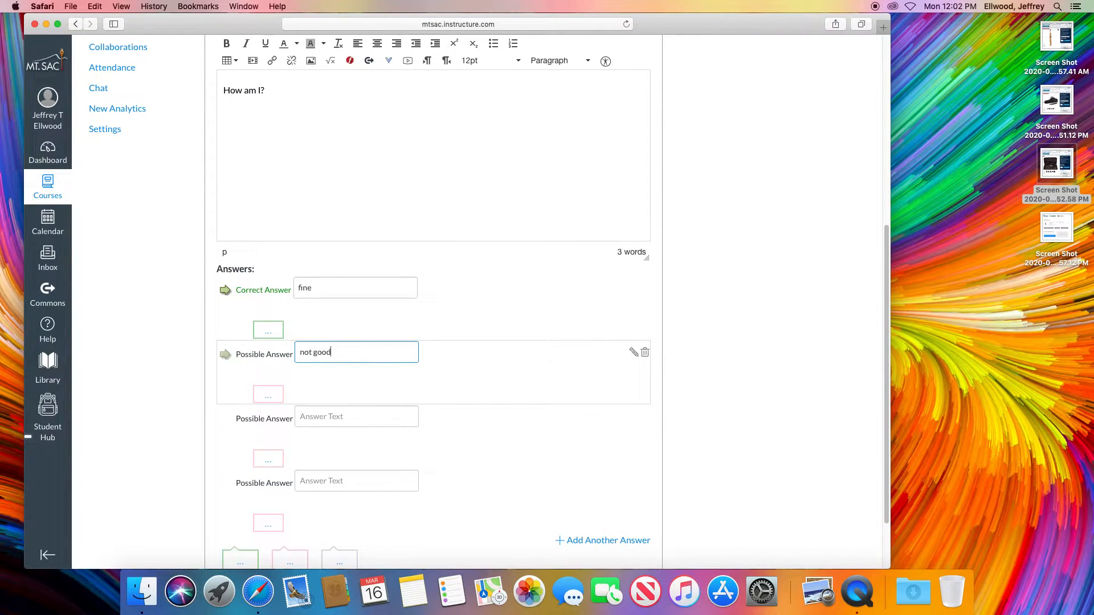
pyautogui.click(326, 416)
pyautogui.write('great')
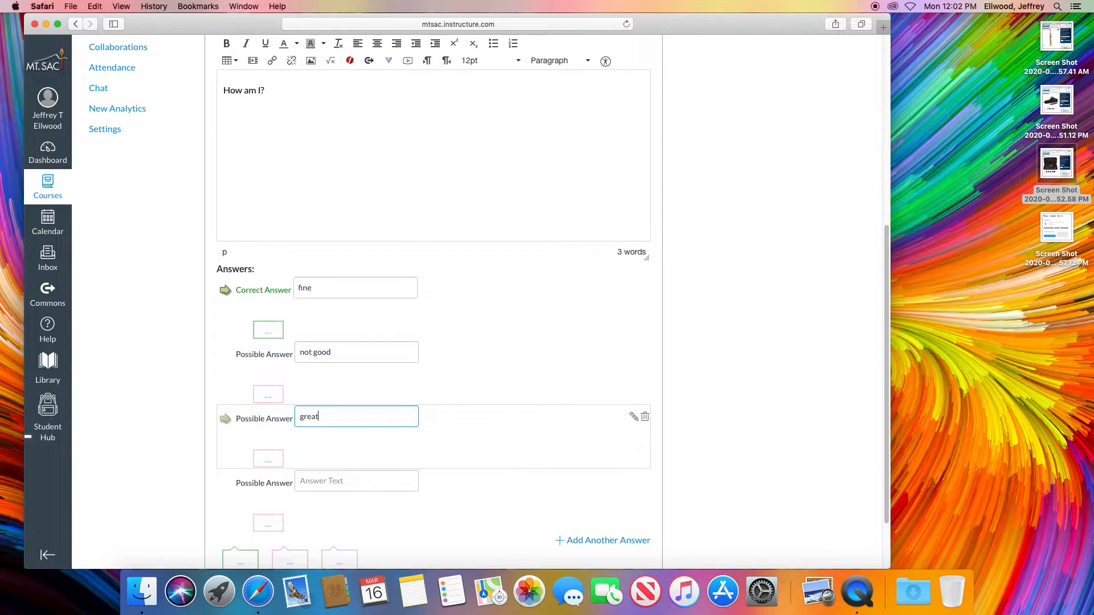
pyautogui.scroll(-3, 613, 408)
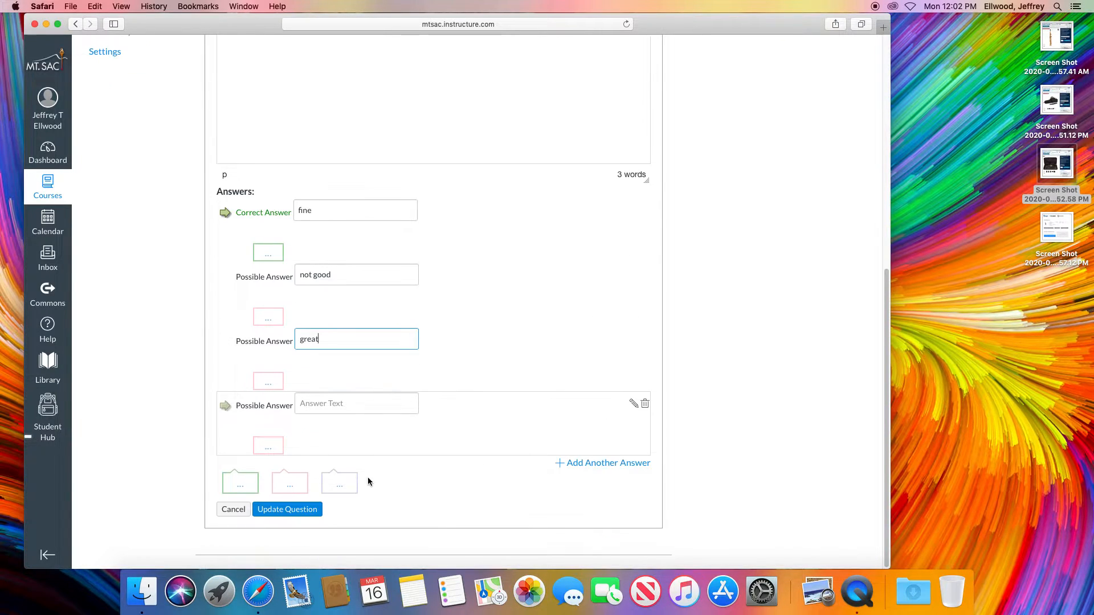
pyautogui.click(293, 508)
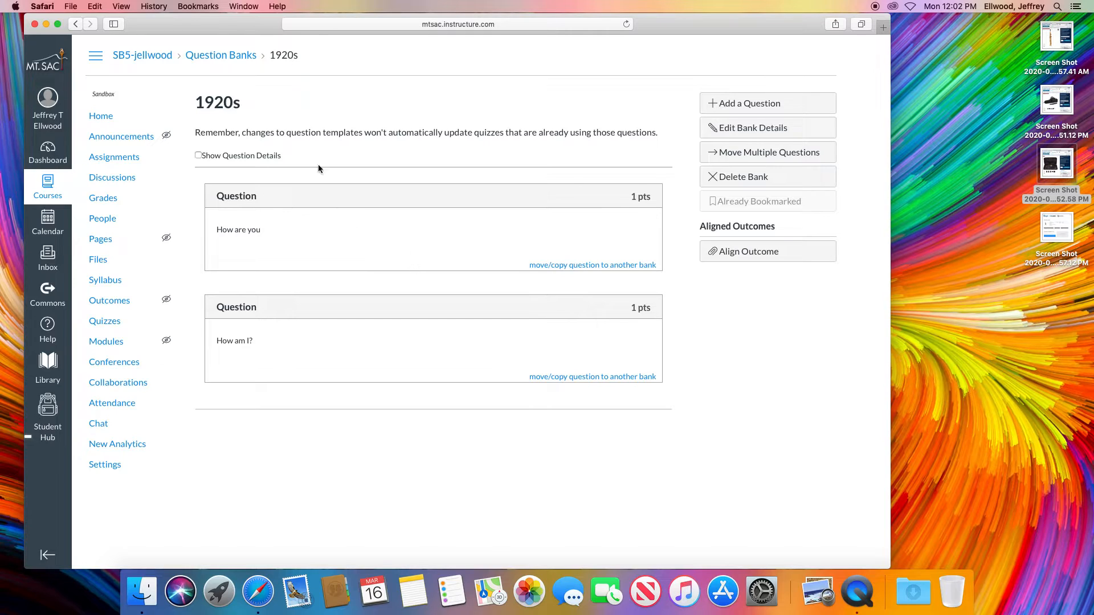
# Return to the course quizzes and reopen the list of question banks to review it
pyautogui.click(226, 60)
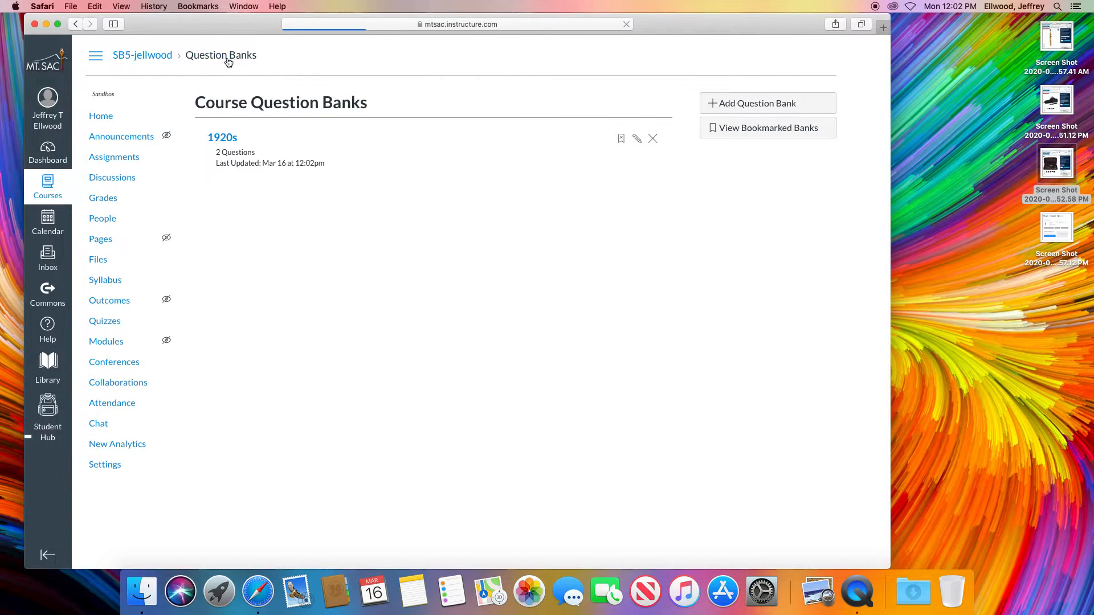
pyautogui.click(103, 322)
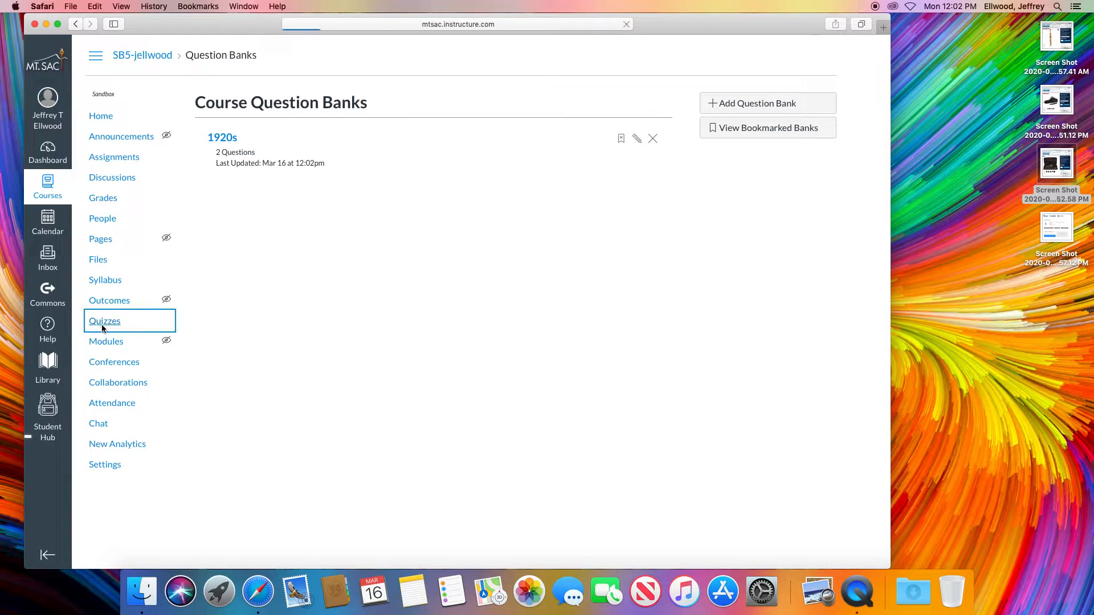
pyautogui.click(834, 107)
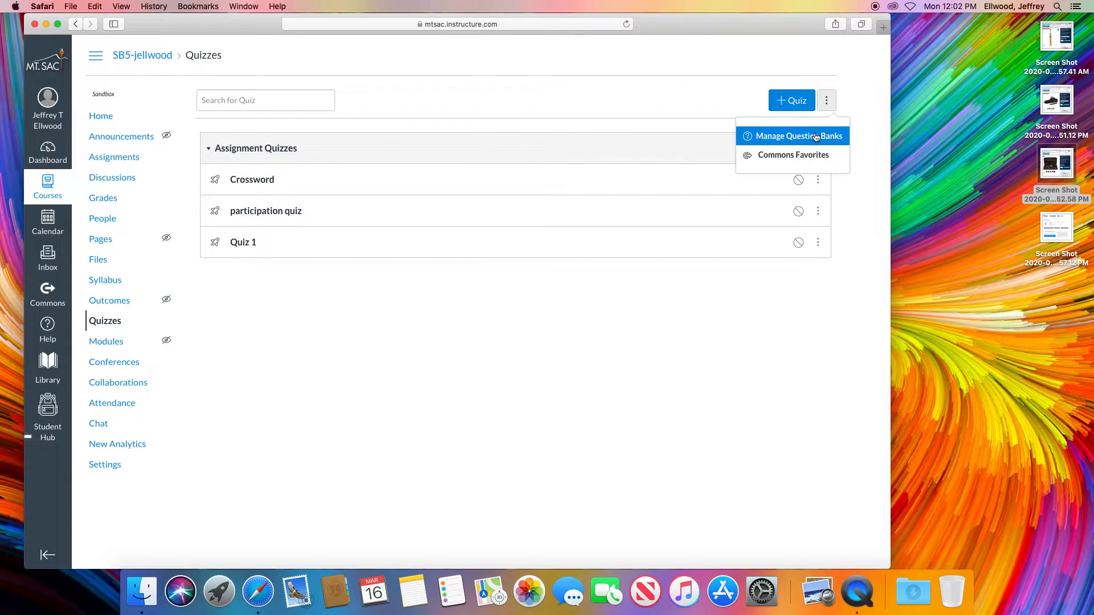
pyautogui.click(813, 136)
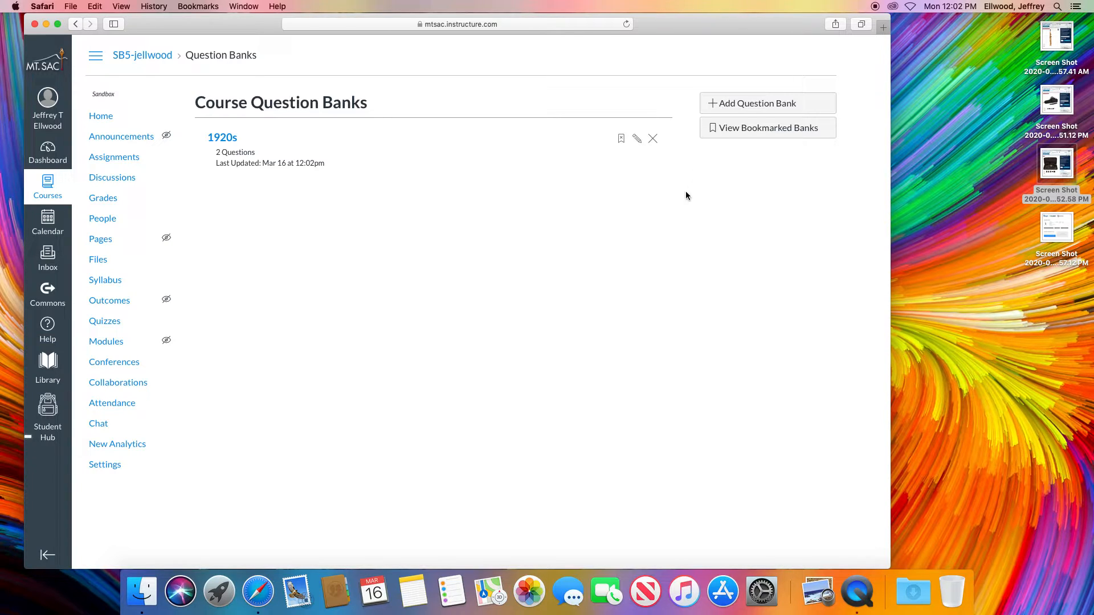
# Go through the course home to the quizzes and open the questions of Quiz 1 for editing
pyautogui.click(100, 116)
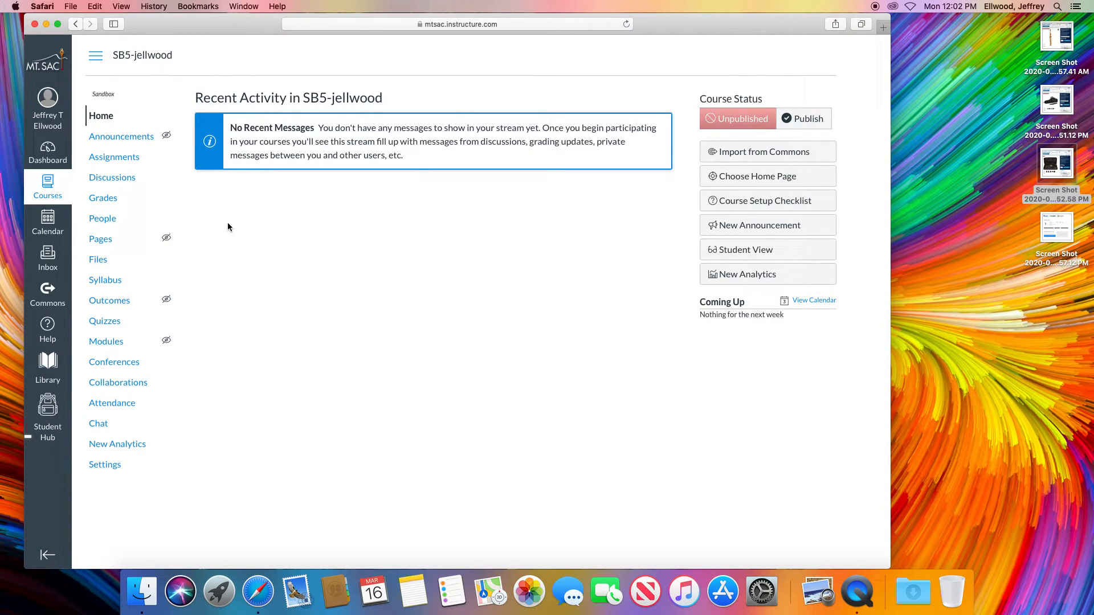
pyautogui.click(108, 321)
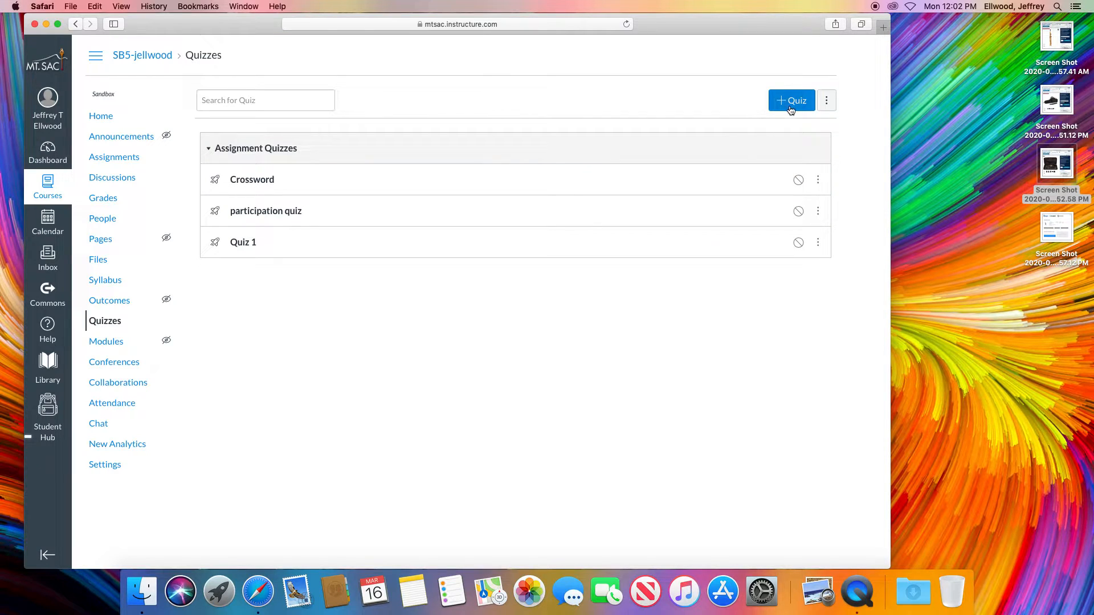
pyautogui.click(249, 244)
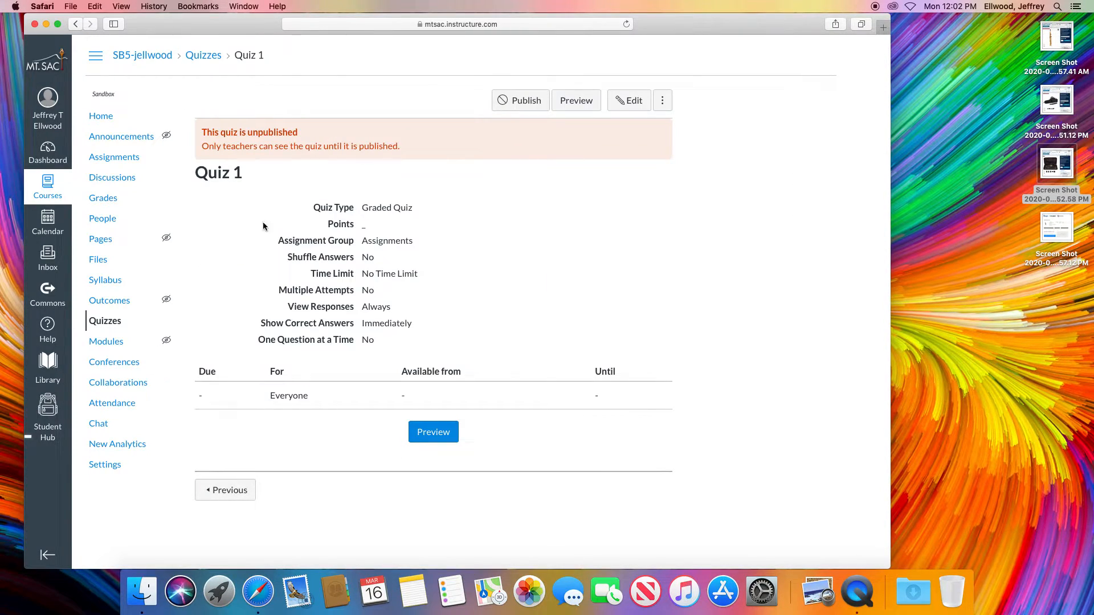
pyautogui.click(629, 101)
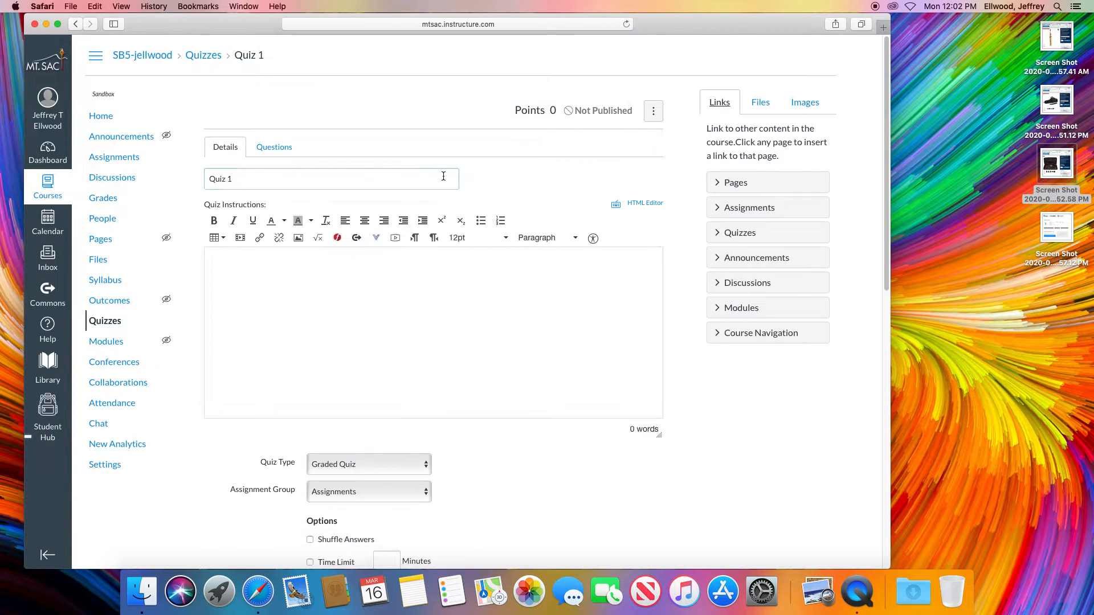
pyautogui.click(286, 147)
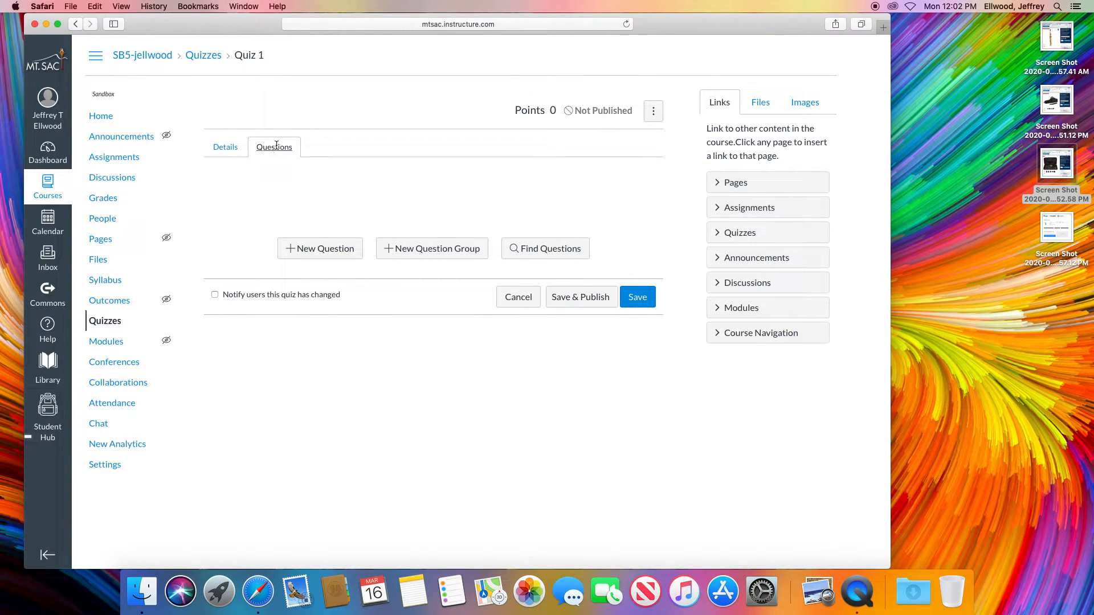
# Start a new question group in Quiz 1 and link it to the 1920s question bank
pyautogui.click(435, 248)
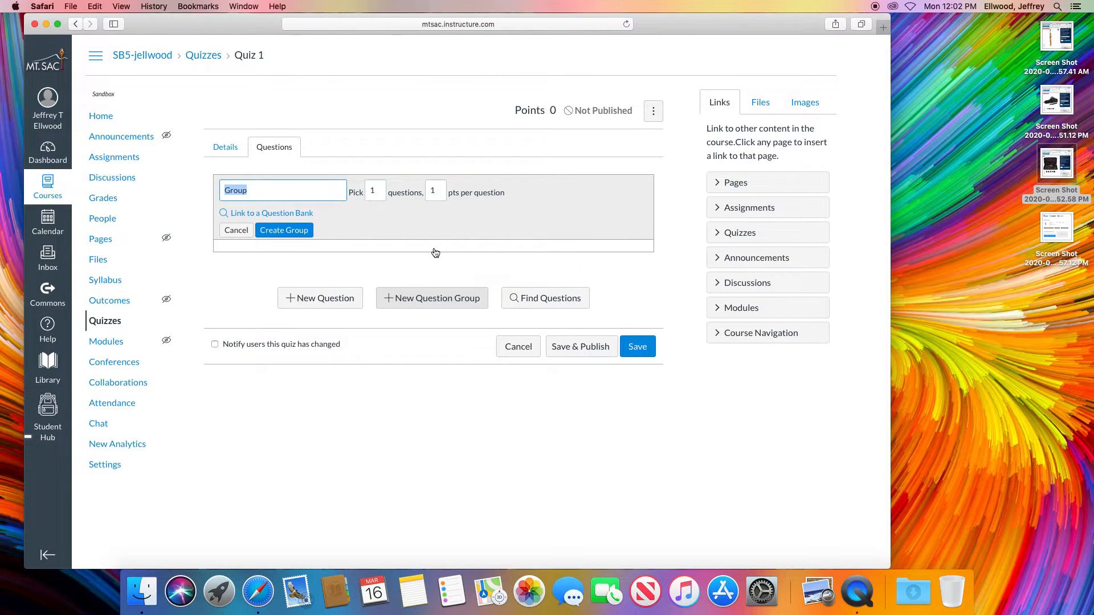
pyautogui.click(277, 214)
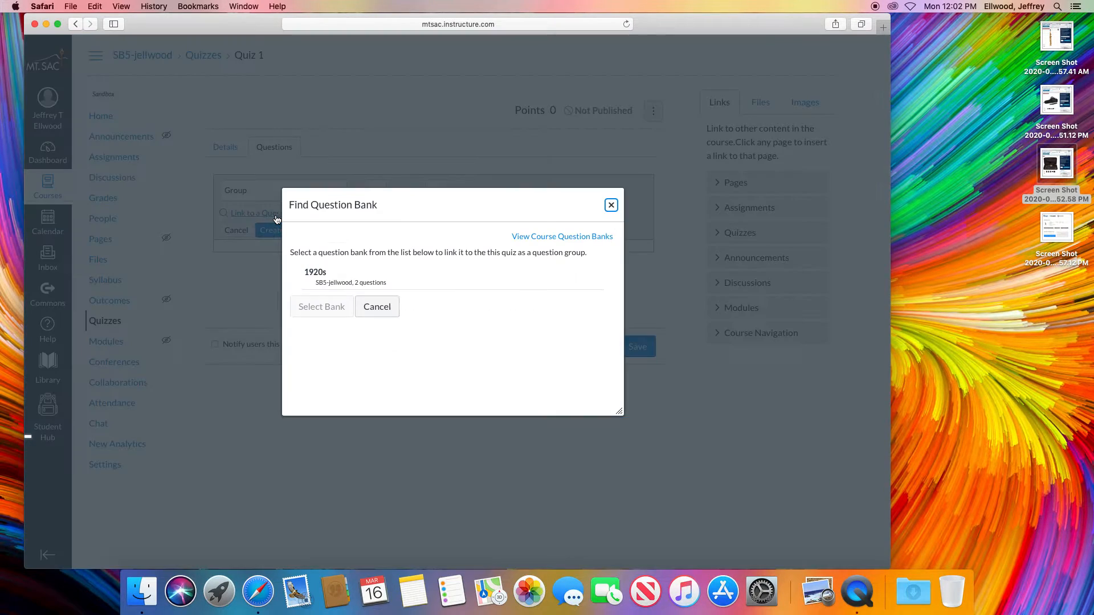
pyautogui.click(332, 279)
pyautogui.click(321, 307)
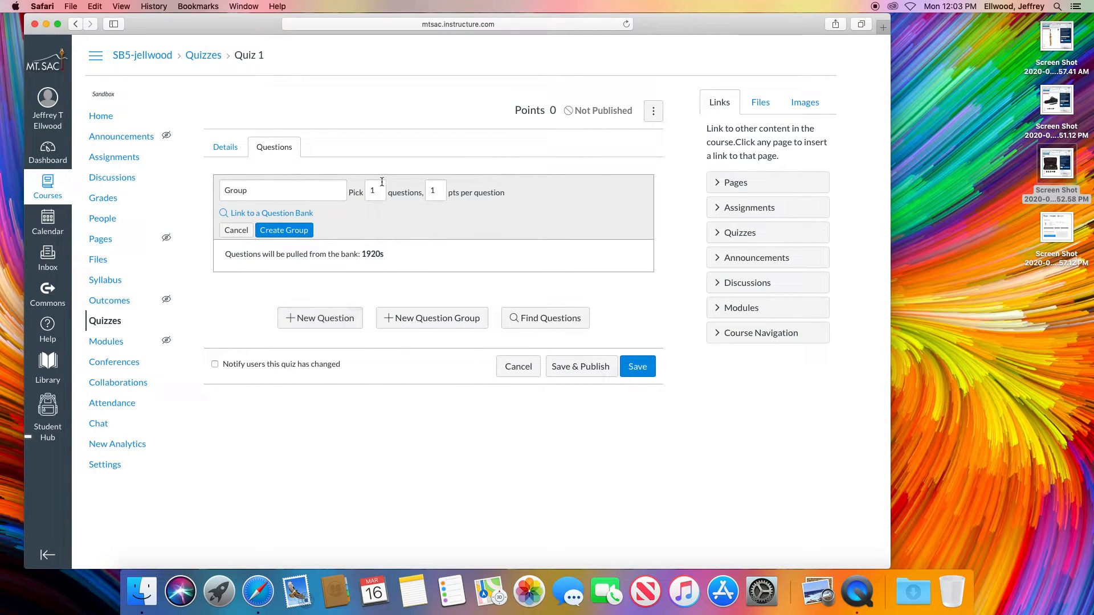
# Name the question group "1920s questions" and create it, picking 1 question at 1 point per question
pyautogui.click(444, 191)
pyautogui.click(269, 195)
pyautogui.press('BackSpace')
pyautogui.press('BackSpace')
pyautogui.press('BackSpace')
pyautogui.press('BackSpace')
pyautogui.press('BackSpace')
pyautogui.write('1920s question')
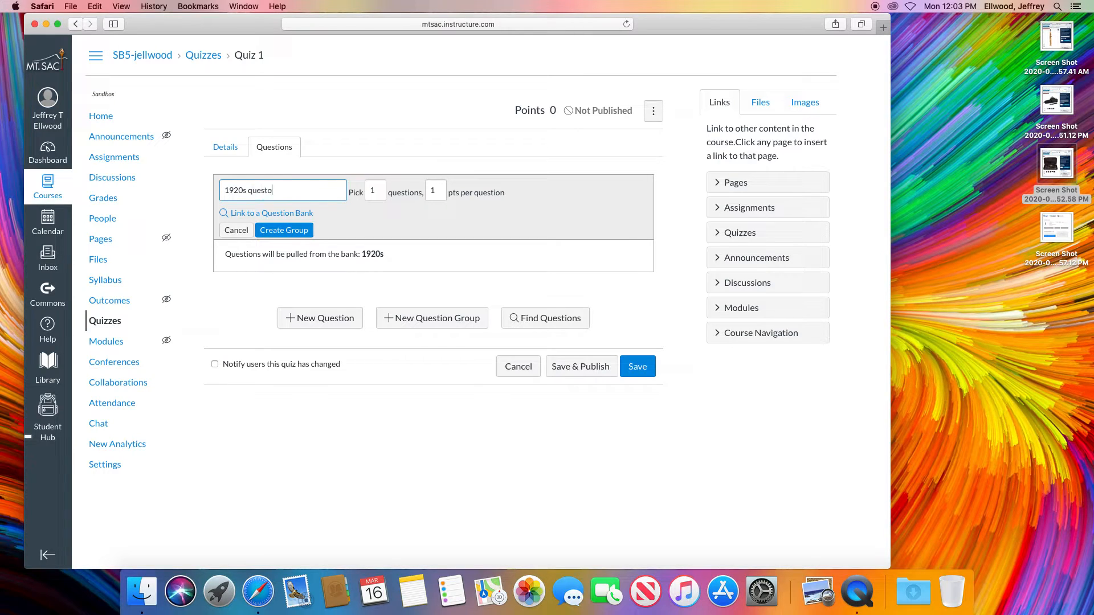
pyautogui.write('s')
pyautogui.click(283, 231)
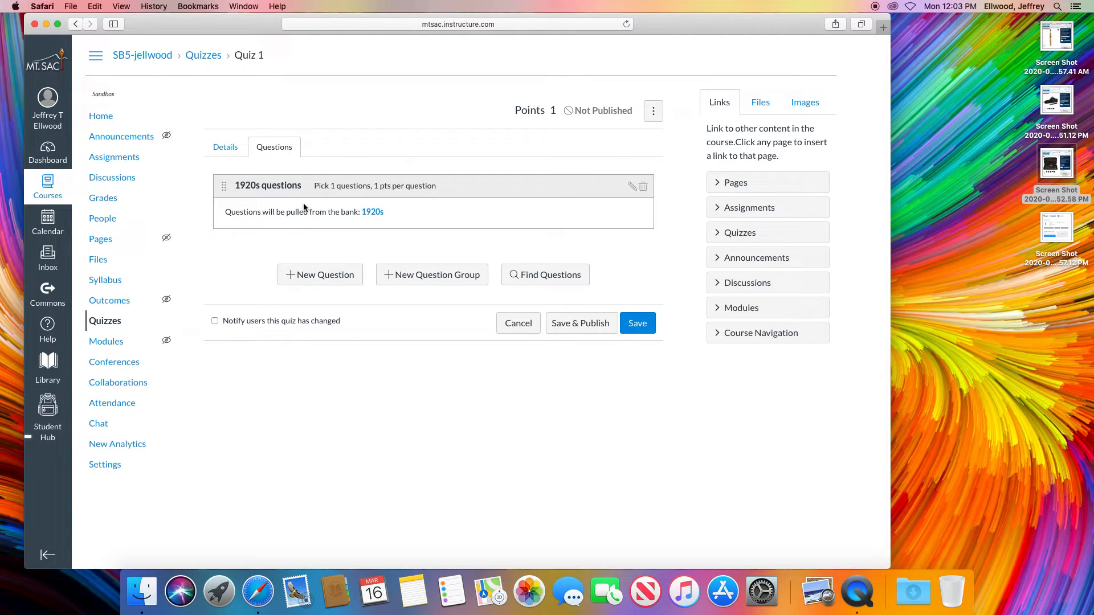
pyautogui.moveTo(345, 186); pyautogui.dragTo(422, 195)
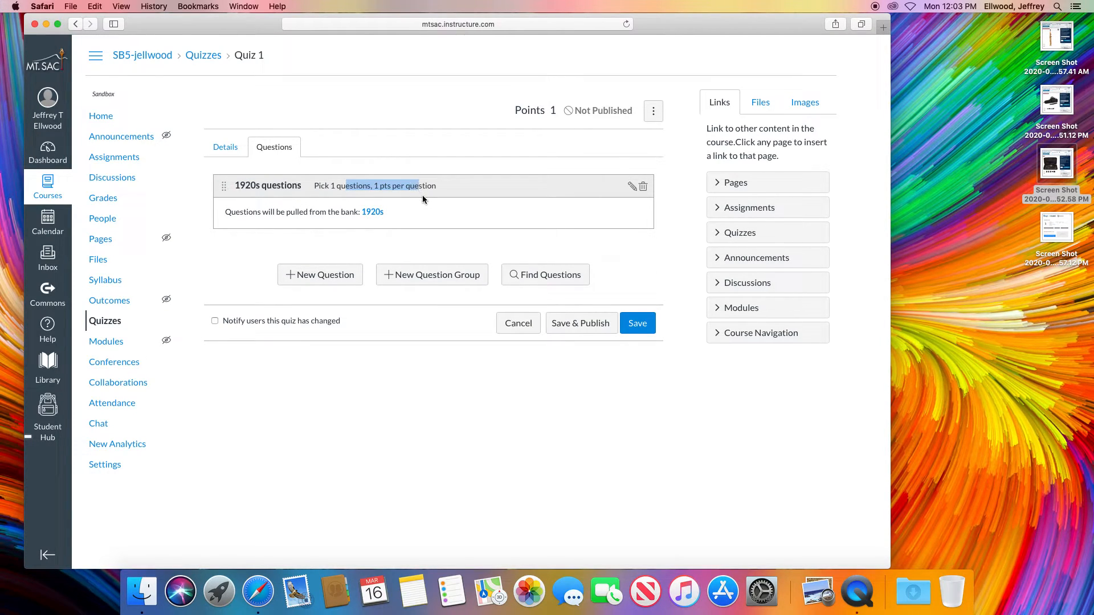
# Save and publish Quiz 1, and preview it to check the question pulled from the 1920s bank
pyautogui.click(423, 195)
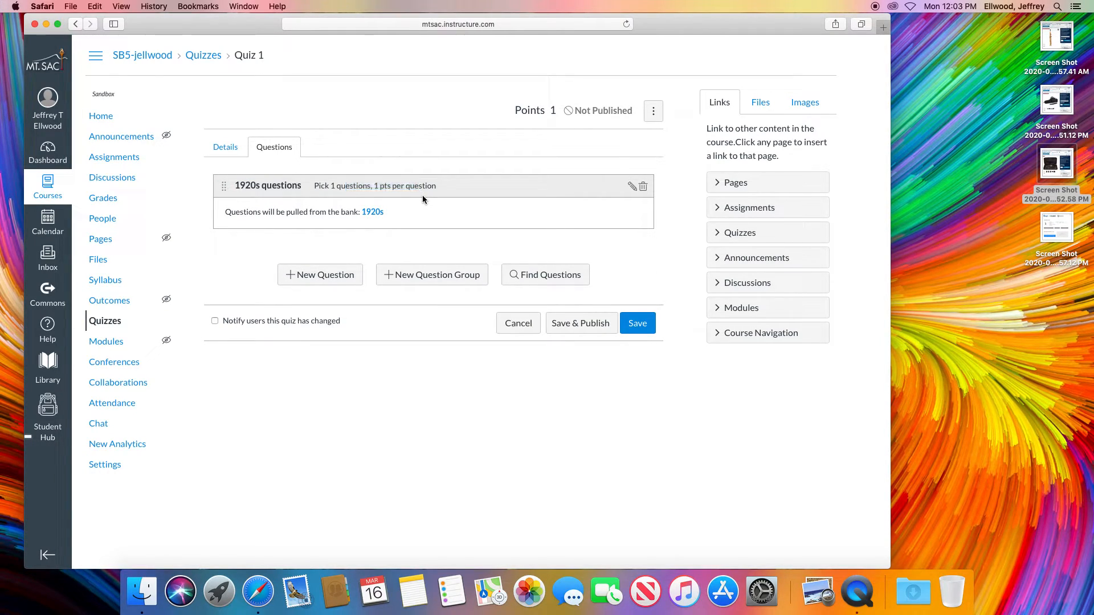
pyautogui.click(587, 324)
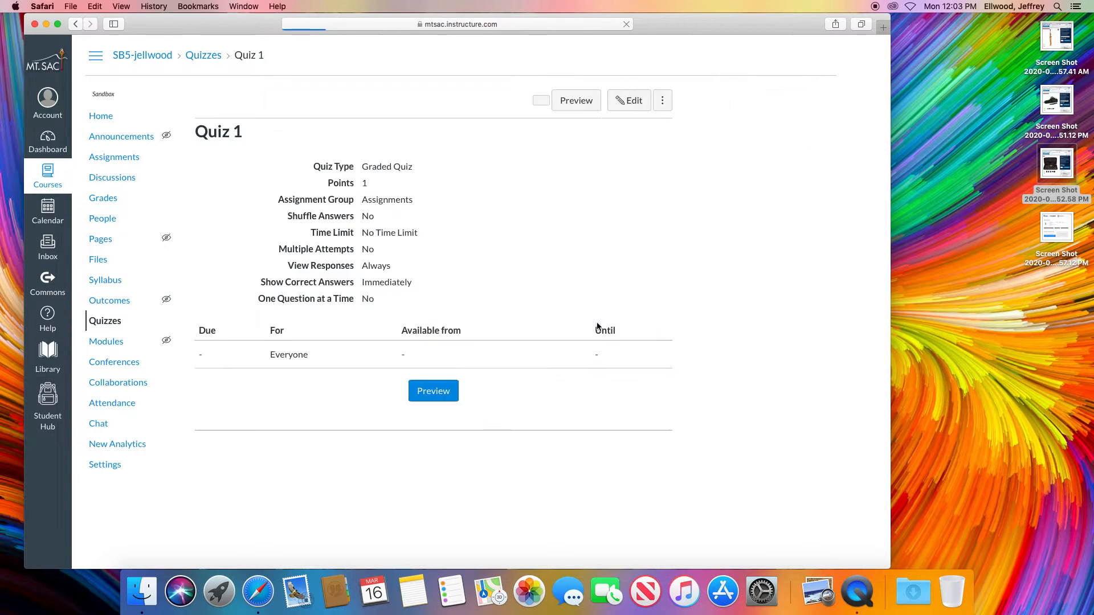
pyautogui.click(578, 104)
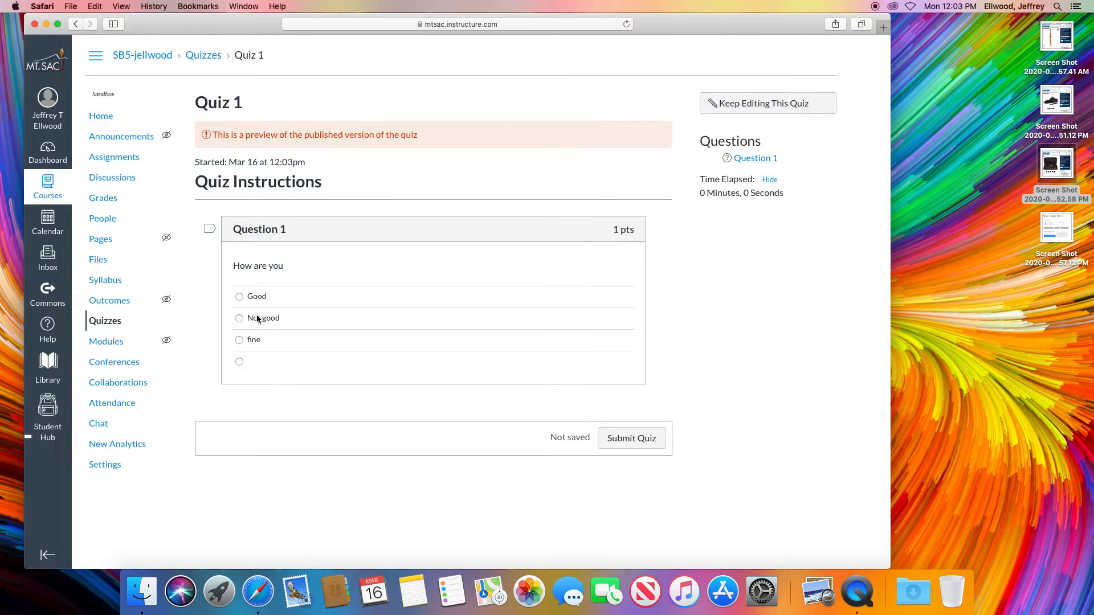
pyautogui.moveTo(235, 266); pyautogui.dragTo(298, 261)
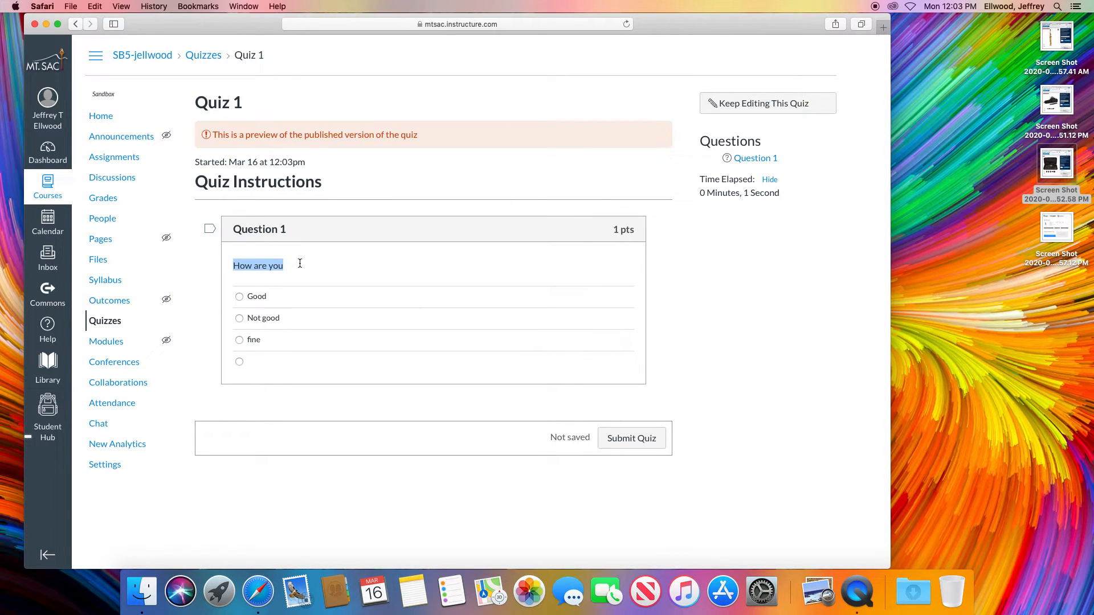
pyautogui.click(337, 255)
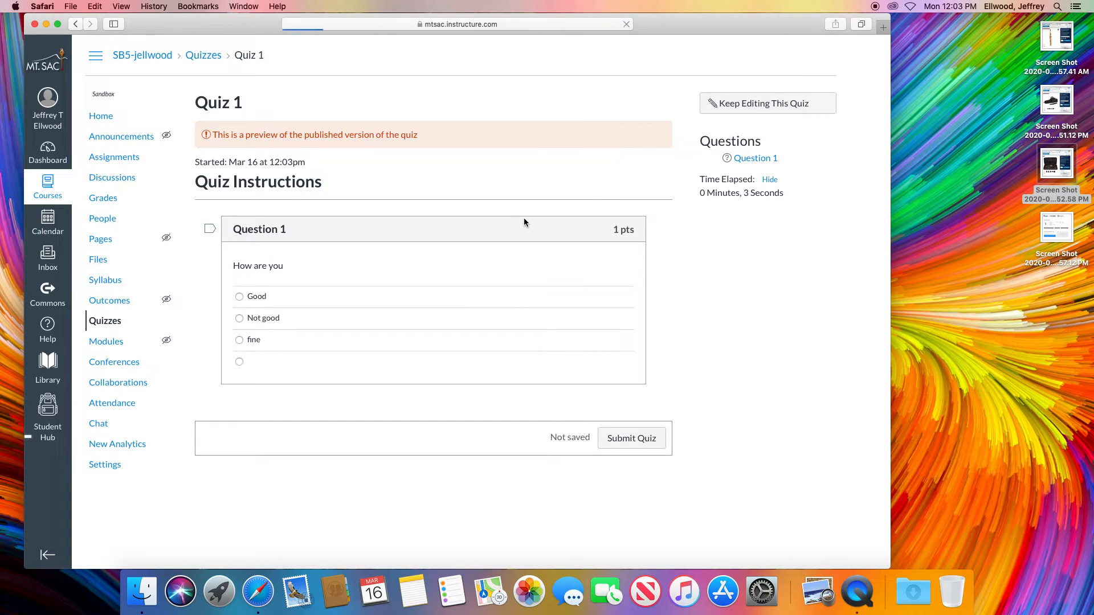
# Reload the preview and start a fresh preview of Quiz 1 to compare the question drawn, returning to the quiz page
pyautogui.press('super+r')
pyautogui.click(75, 24)
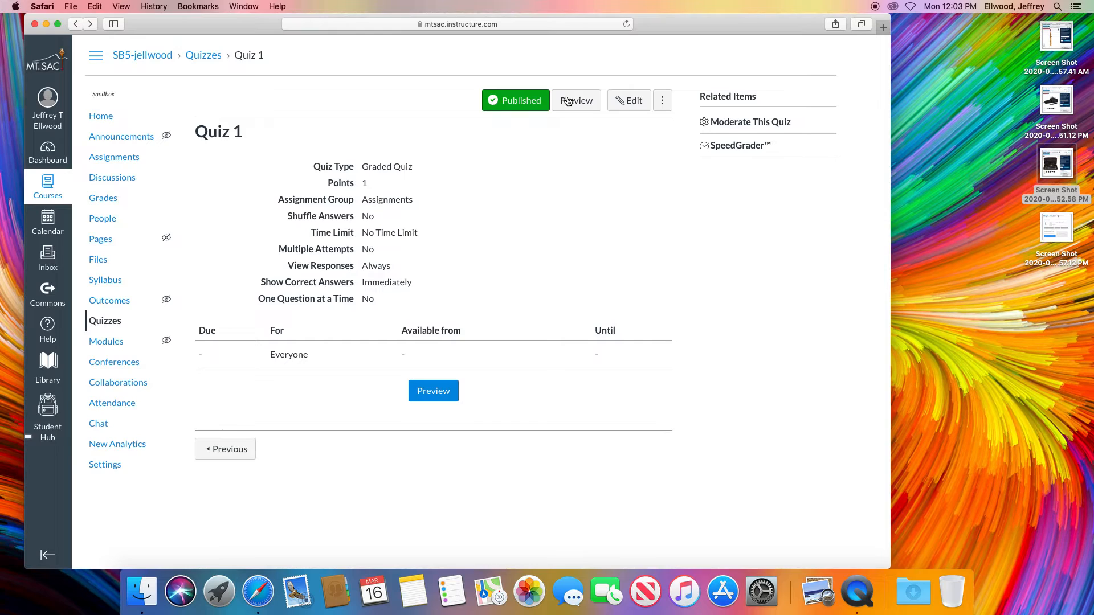
pyautogui.click(576, 100)
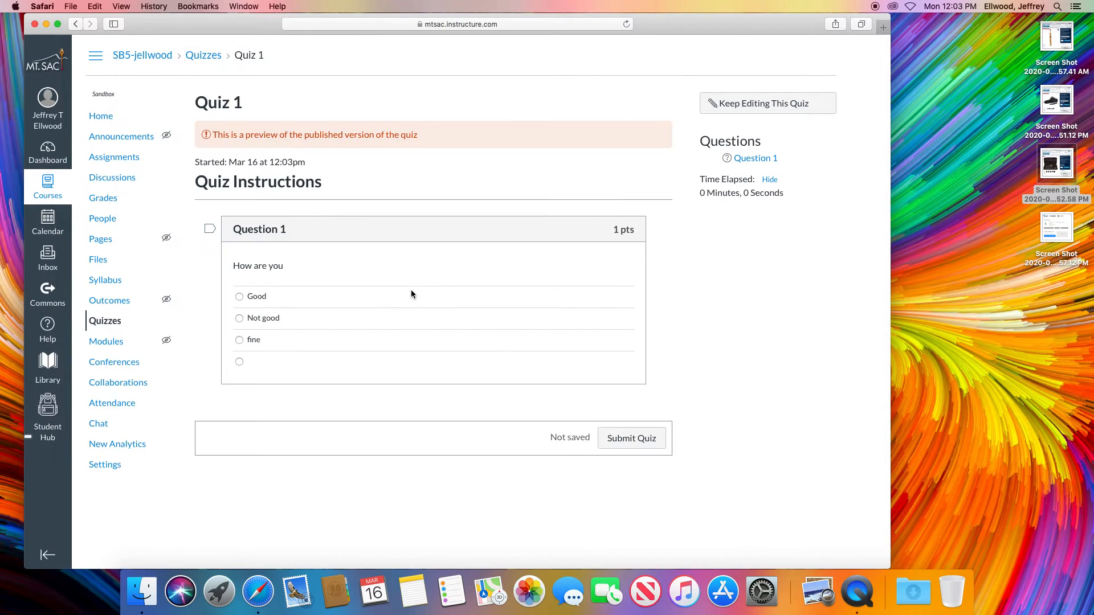
pyautogui.click(75, 25)
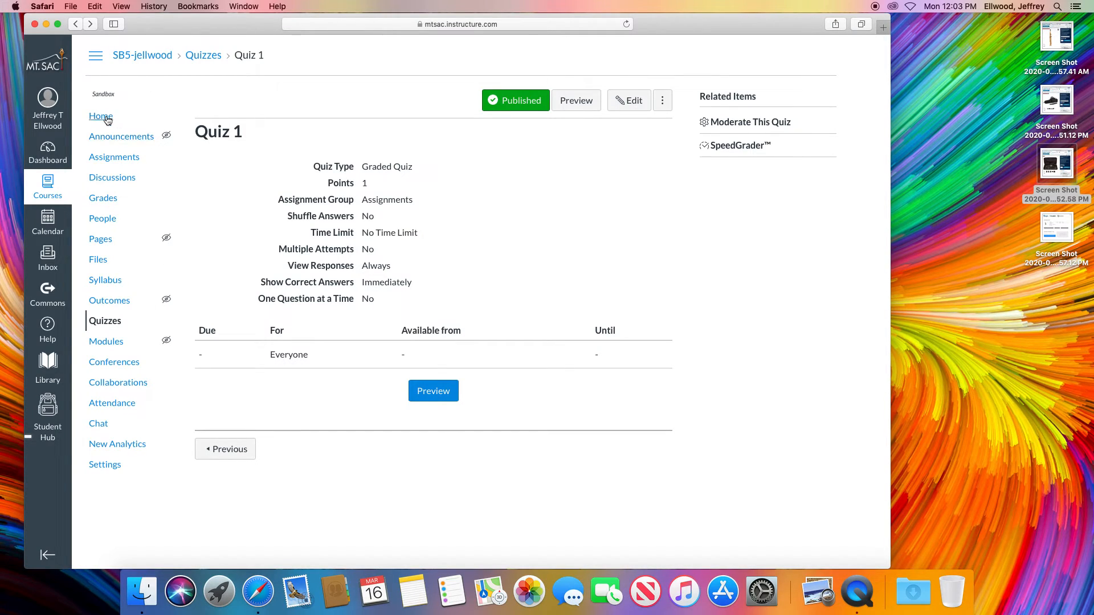
# Go back to the course quizzes and open the list of course question banks
pyautogui.click(115, 322)
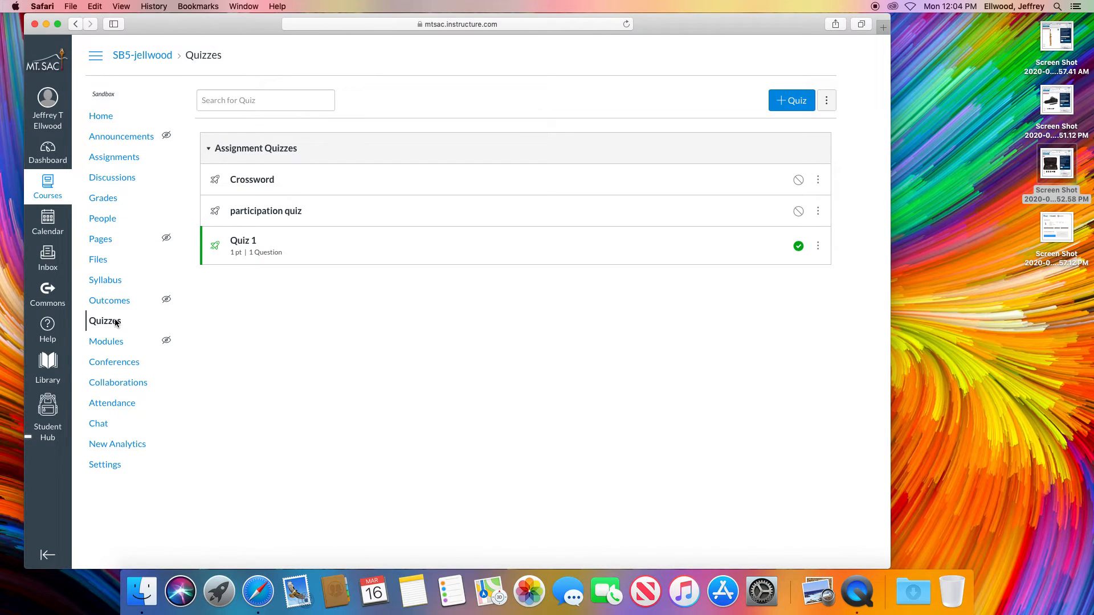
pyautogui.click(827, 101)
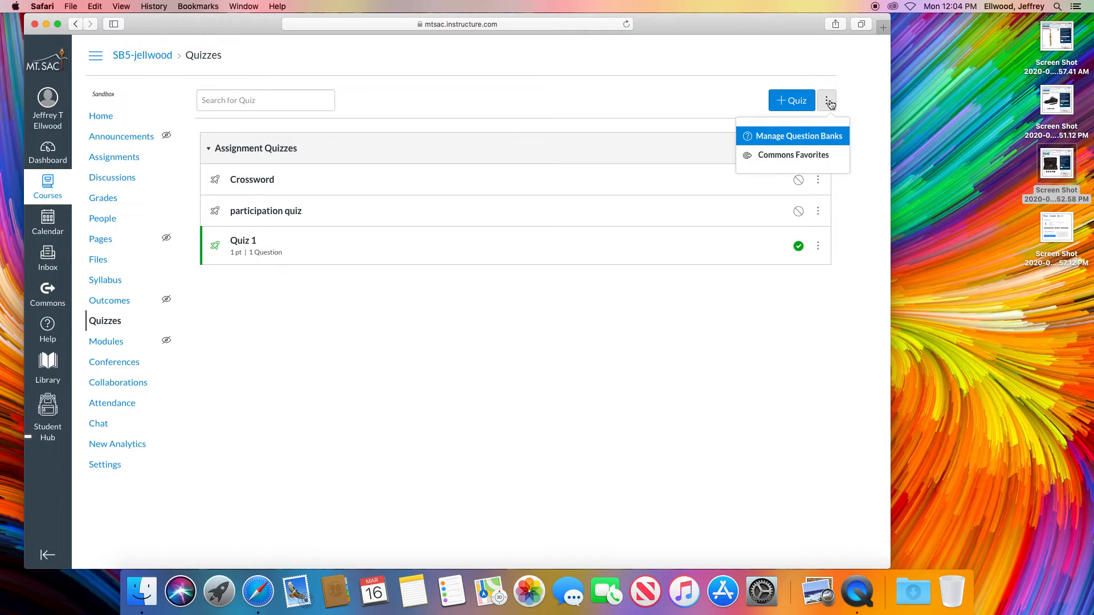
pyautogui.click(802, 137)
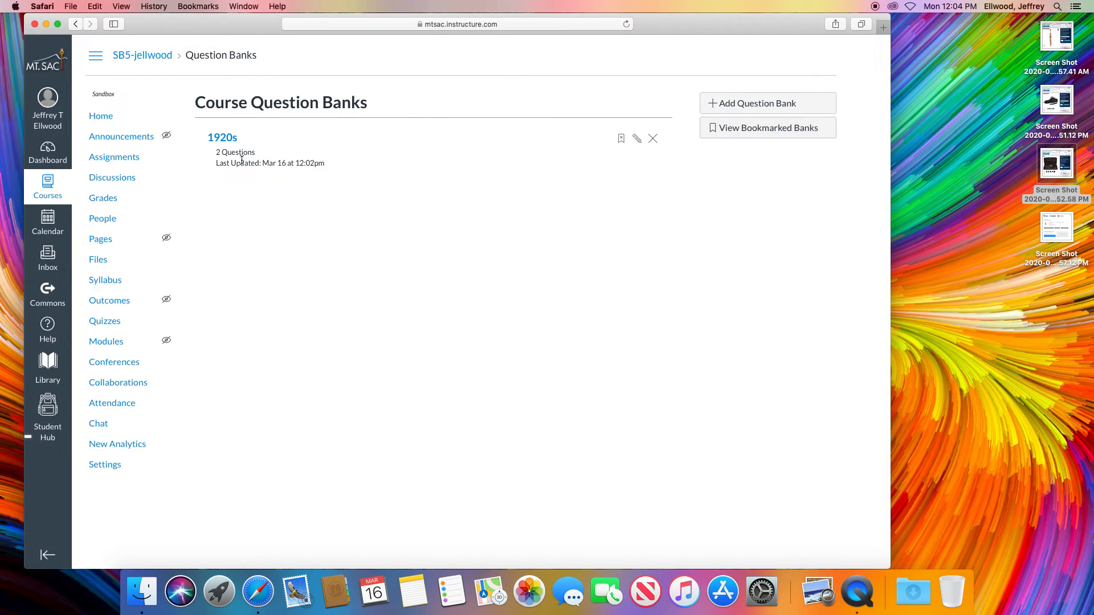